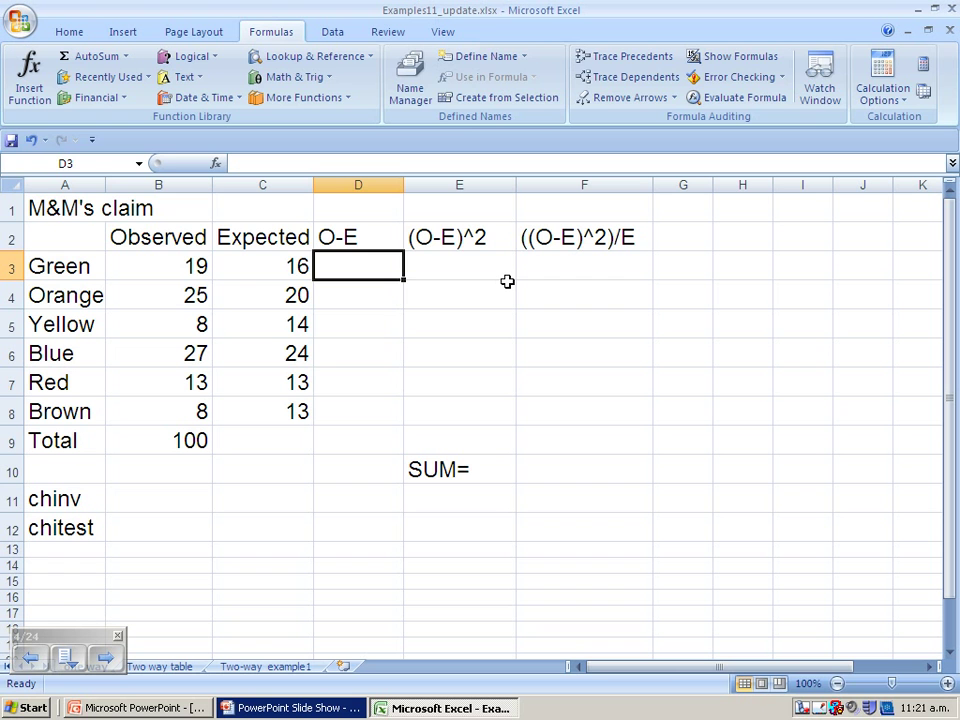
- Calculate observed minus expected in D3 with =B3-C3 and copy the formula down to D8
text(=)
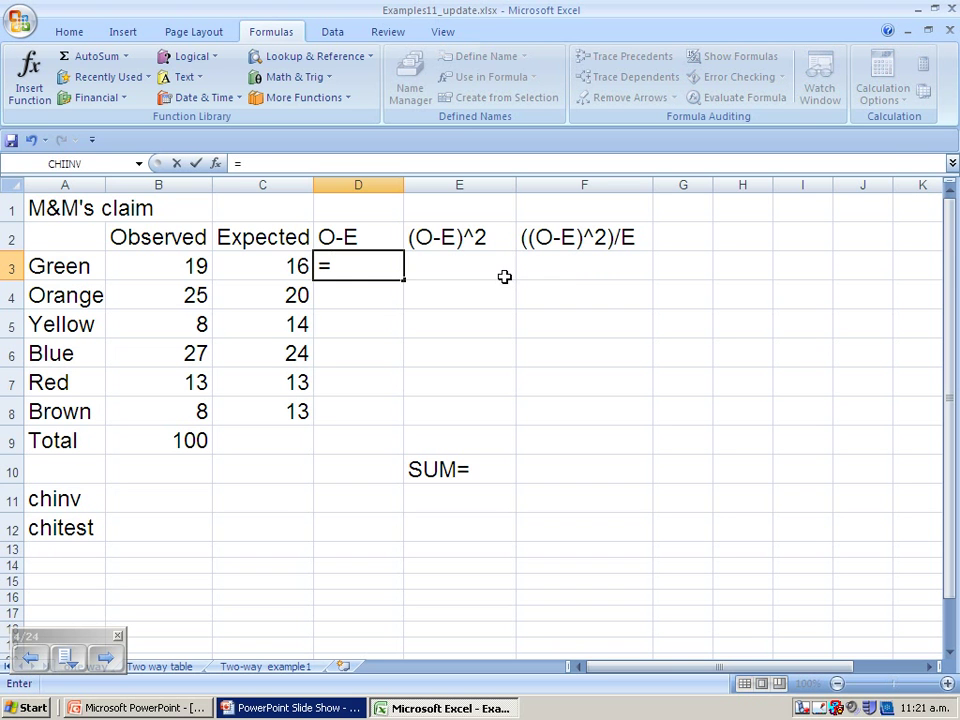
click(191, 266)
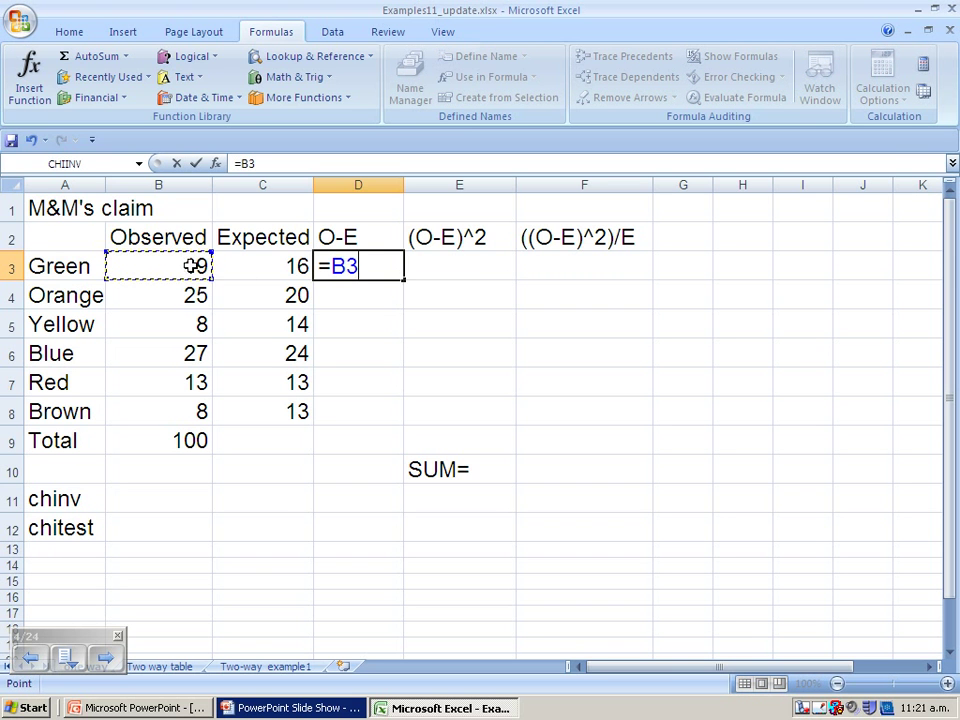
text(-)
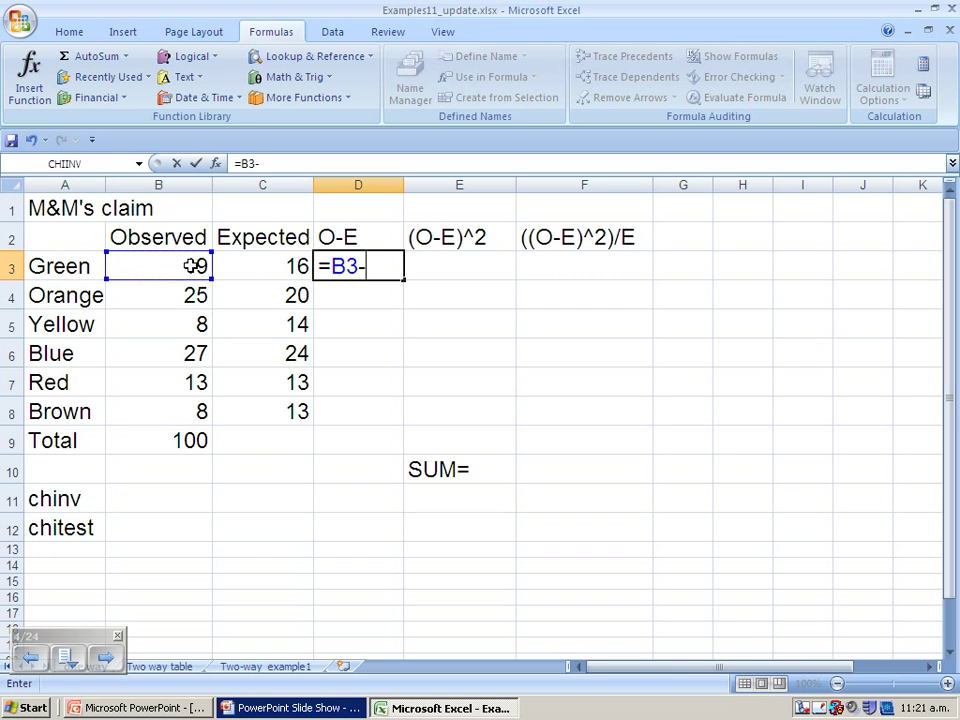
click(262, 268)
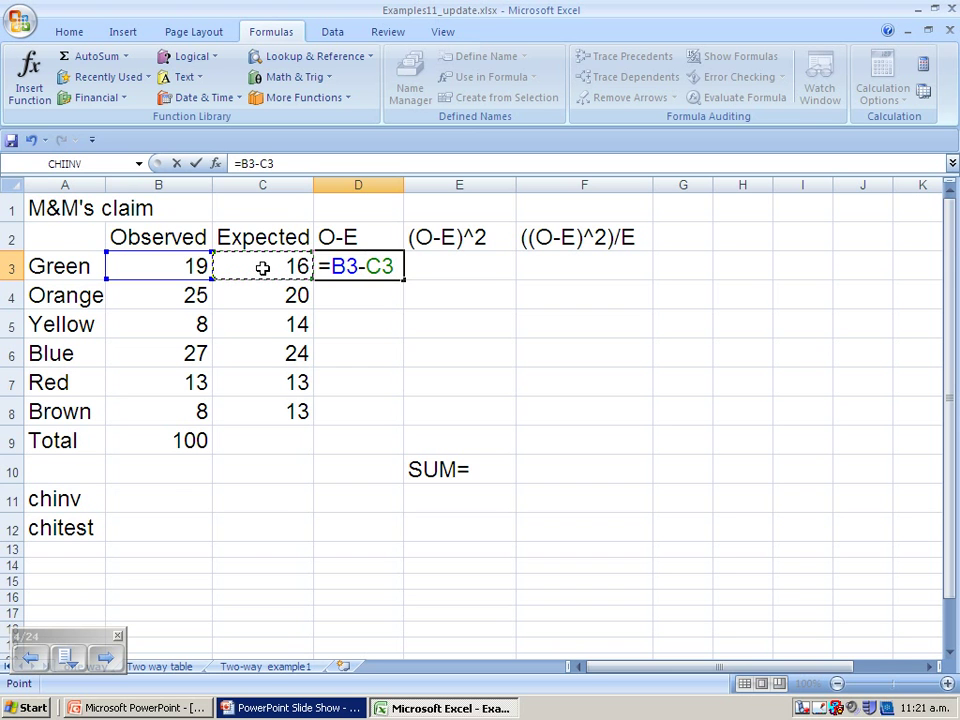
key(Return)
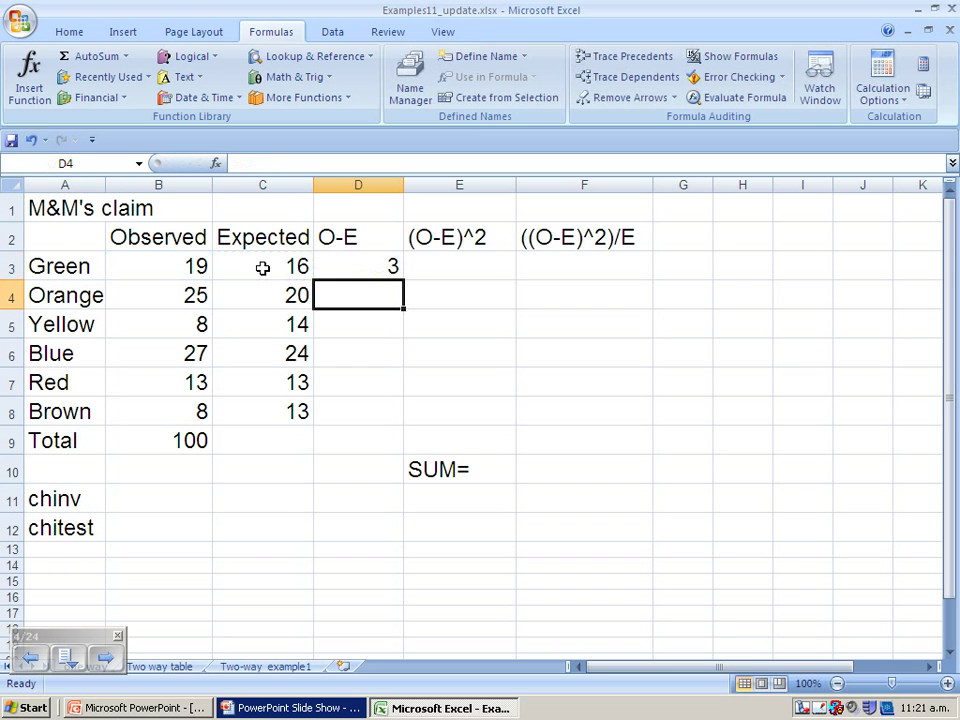
click(349, 265)
drag(402, 281, 383, 416)
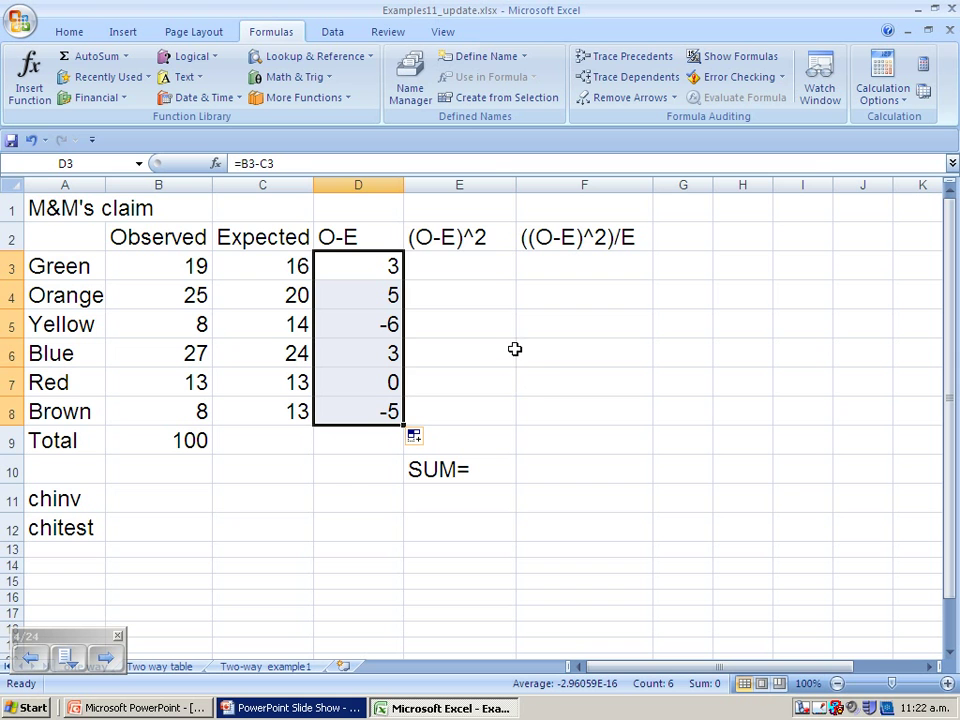
- Square the difference in E3 with =D3^2 and copy the formula down to E8
click(484, 268)
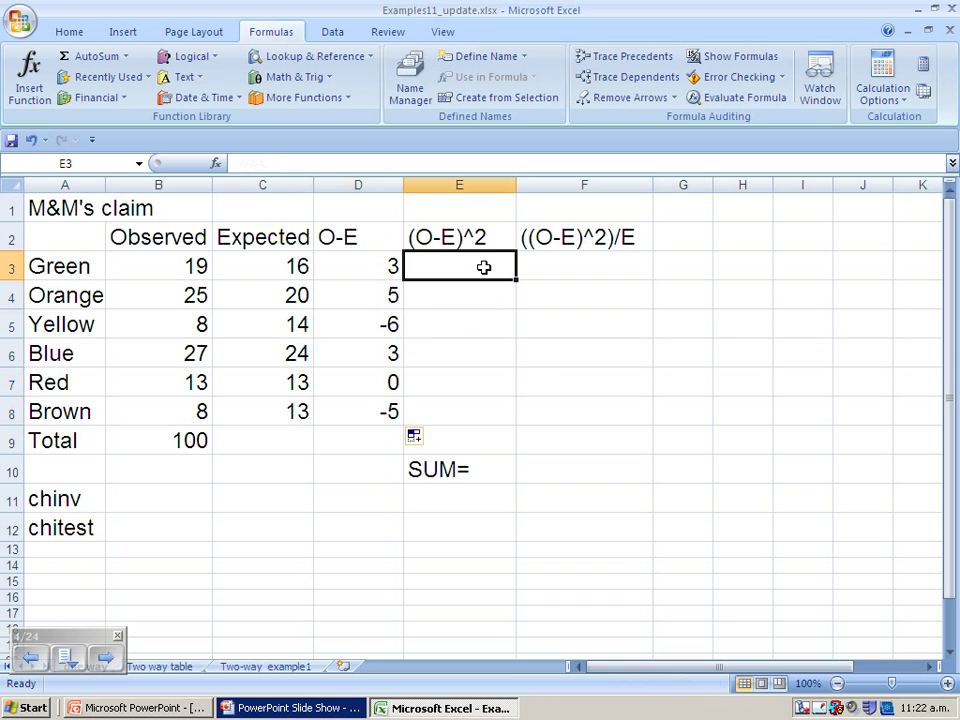
text(=)
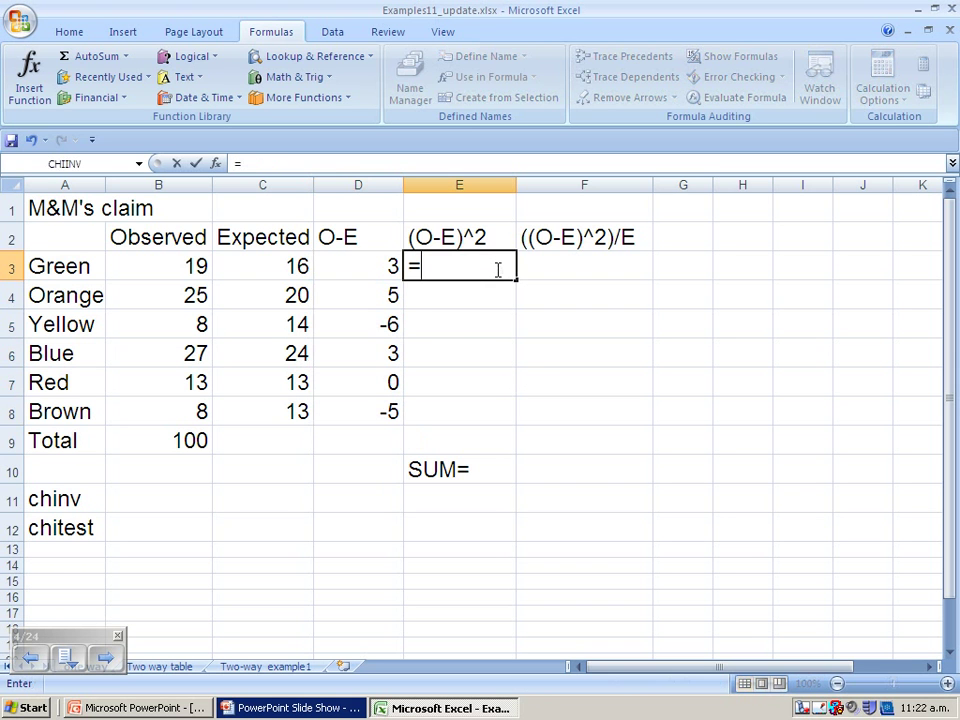
click(384, 264)
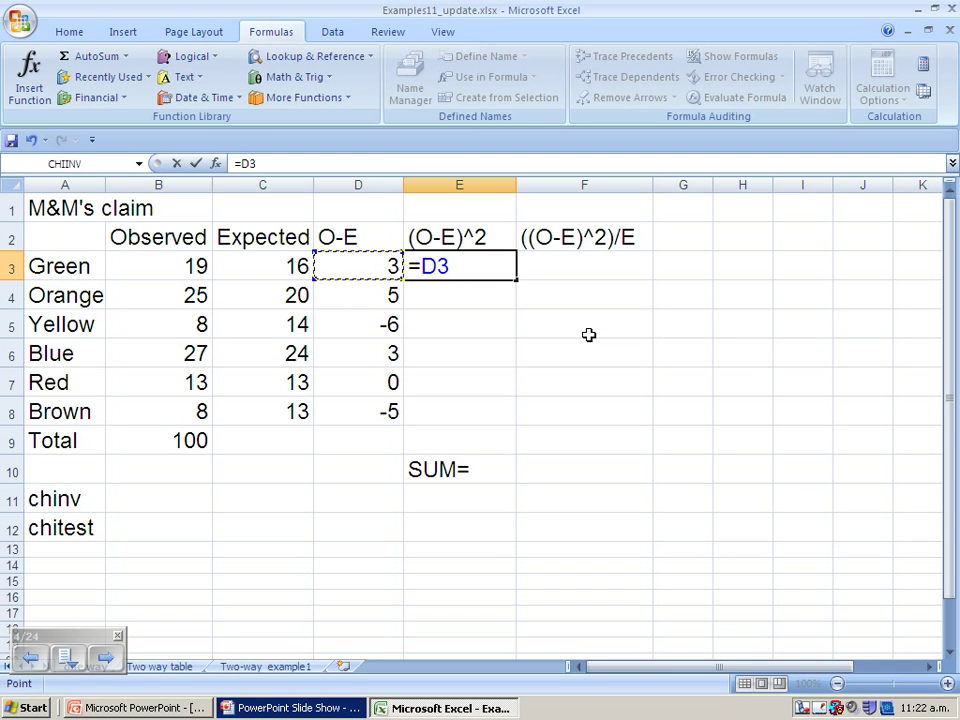
text(^2)
key(Return)
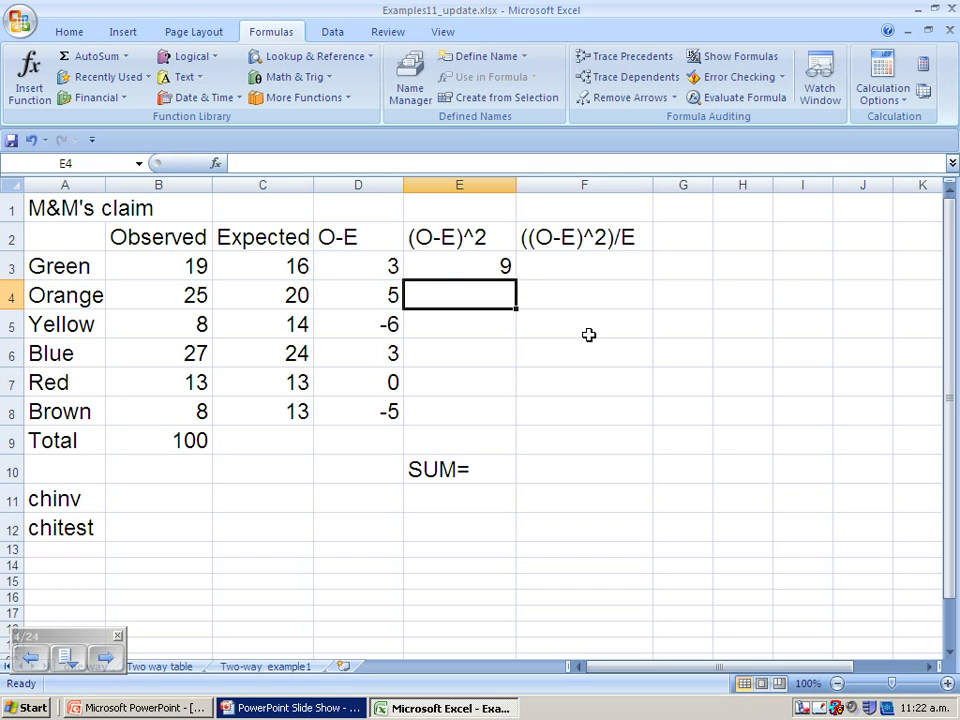
click(512, 276)
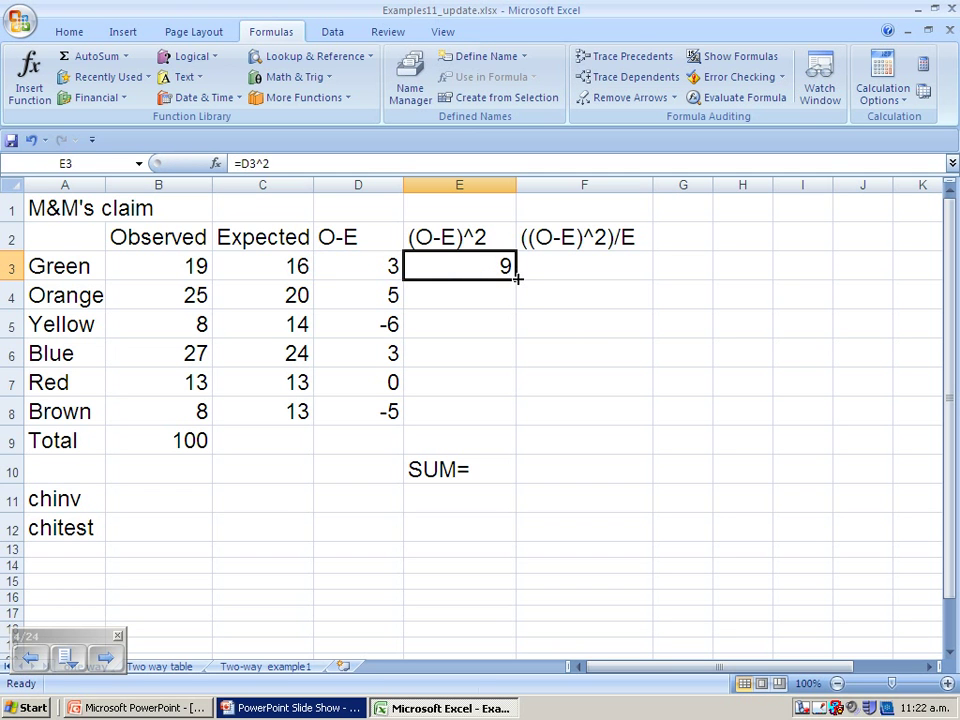
drag(516, 278, 493, 421)
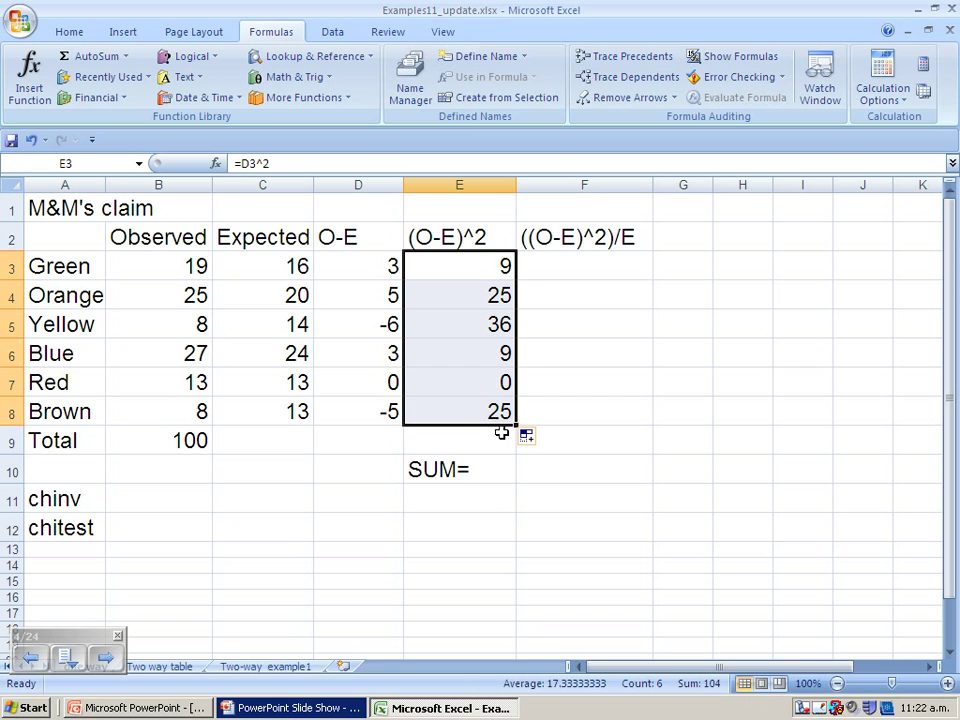
- Divide the squared difference by the expected count in F3 with =E3/C3 and copy the formula down to F8
click(574, 270)
text(=)
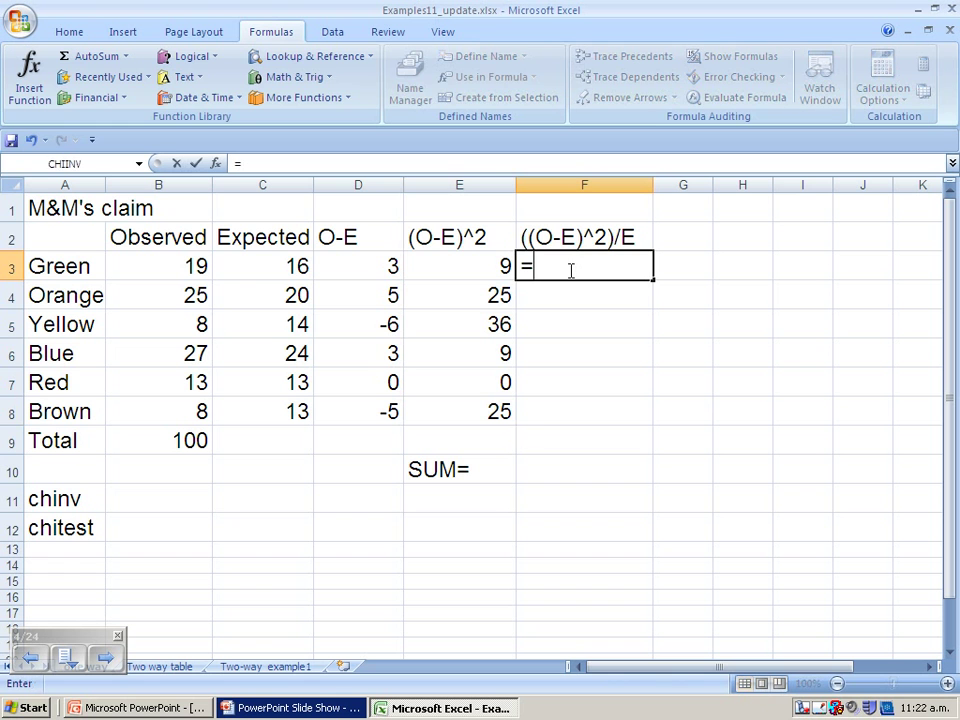
click(489, 265)
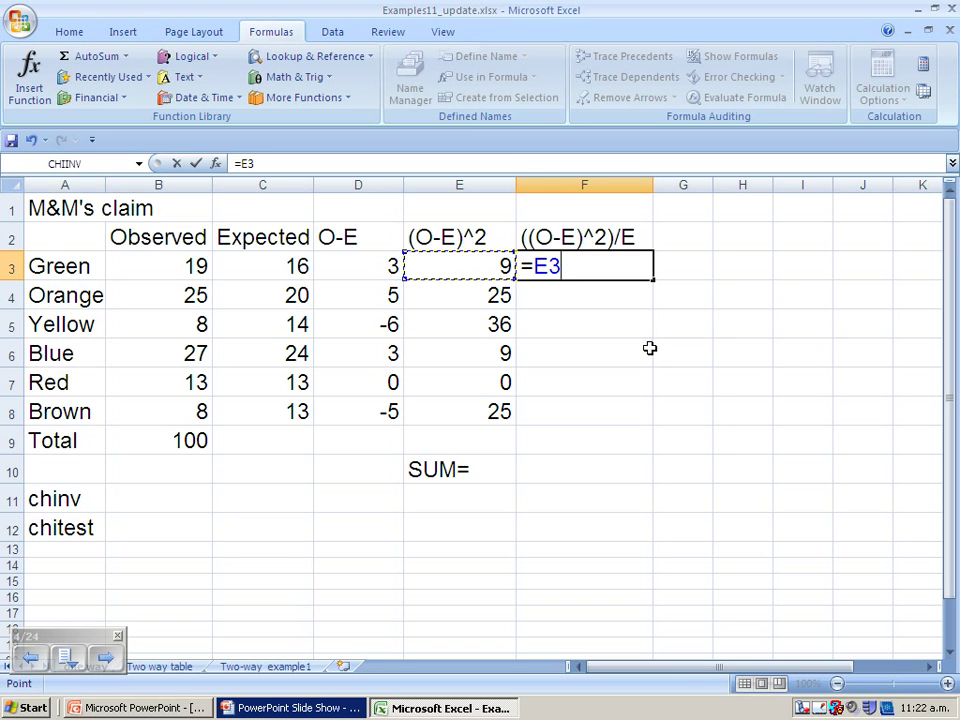
text(/)
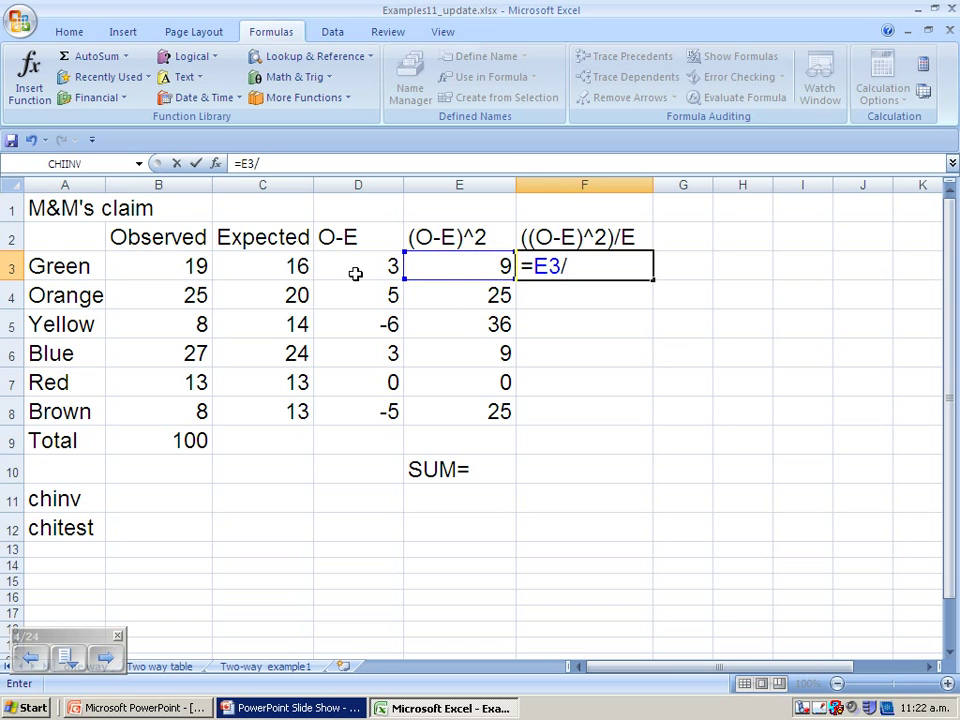
click(296, 268)
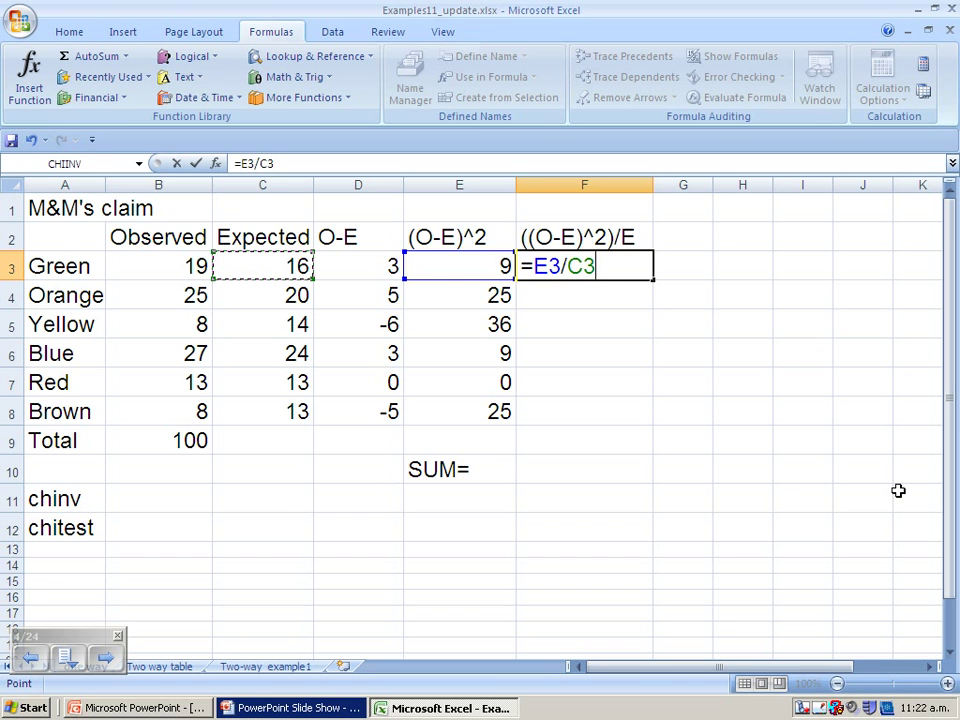
key(Return)
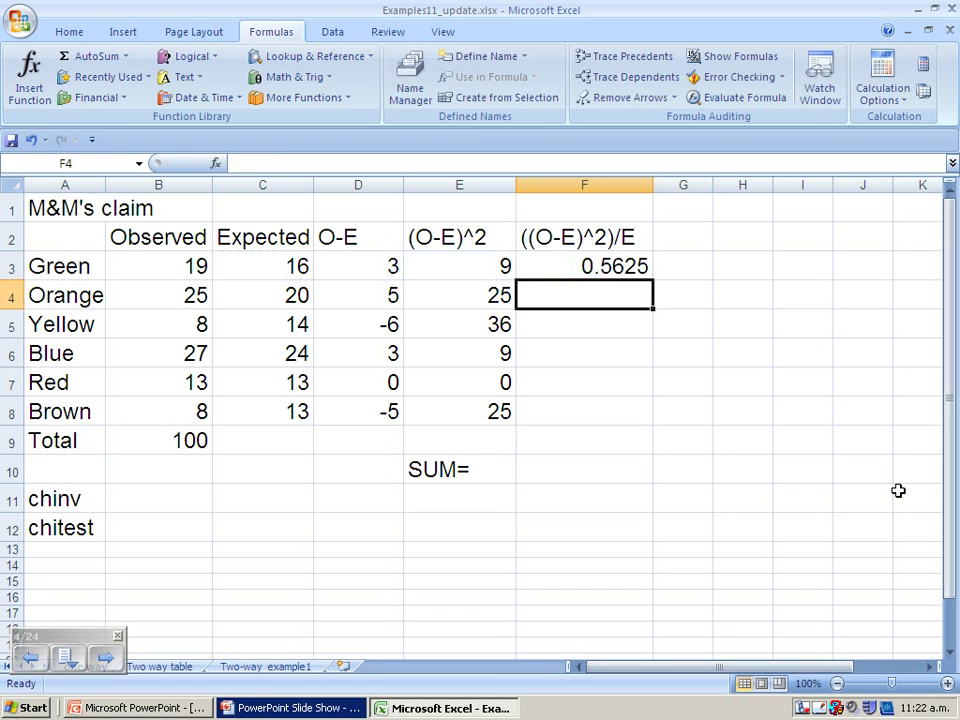
click(645, 266)
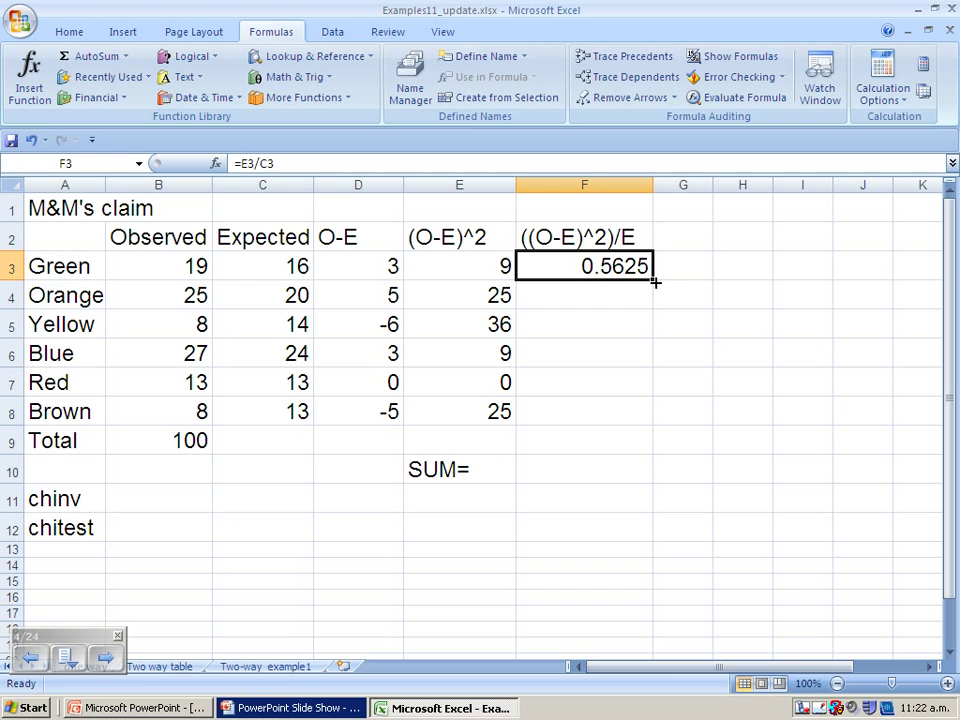
drag(655, 283, 638, 419)
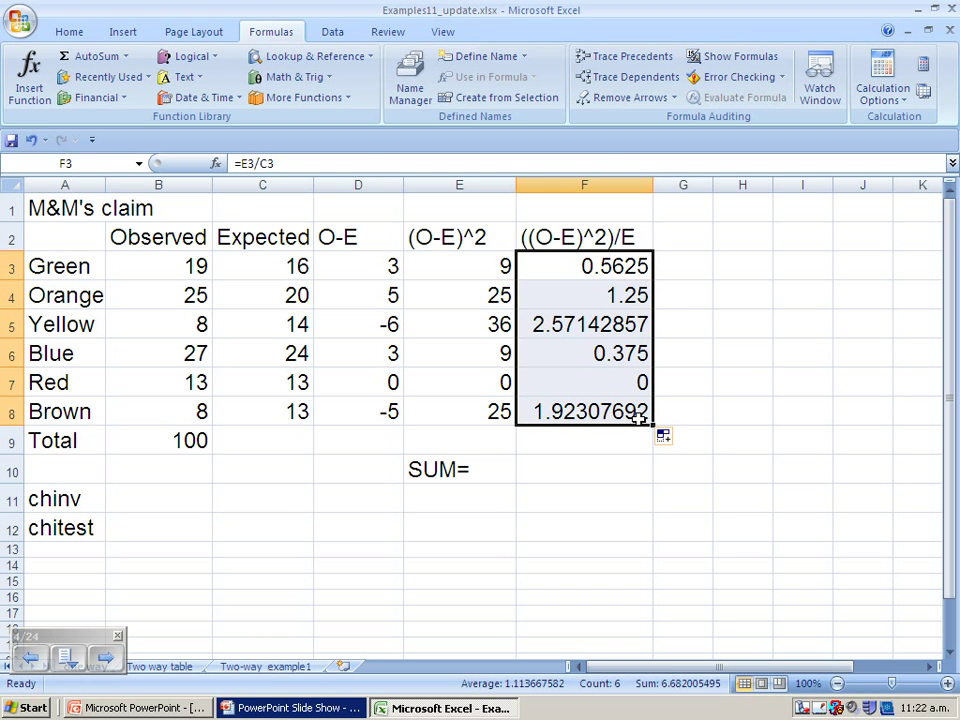
- Total the ((O-E)^2)/E column in F10 with =SUM(F3:F8)
click(620, 472)
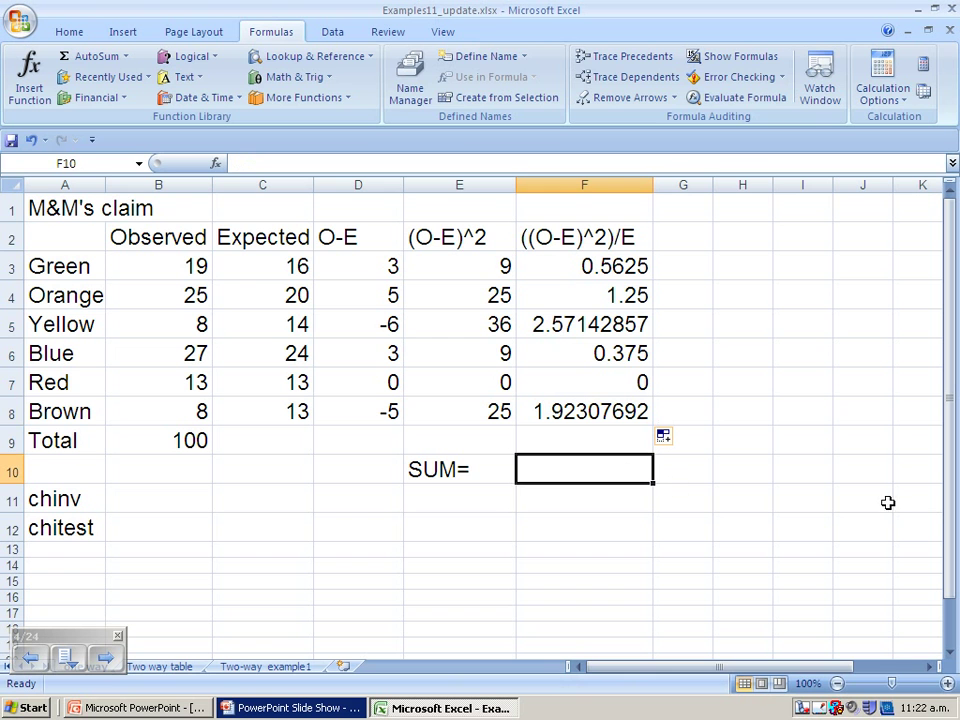
text(=)
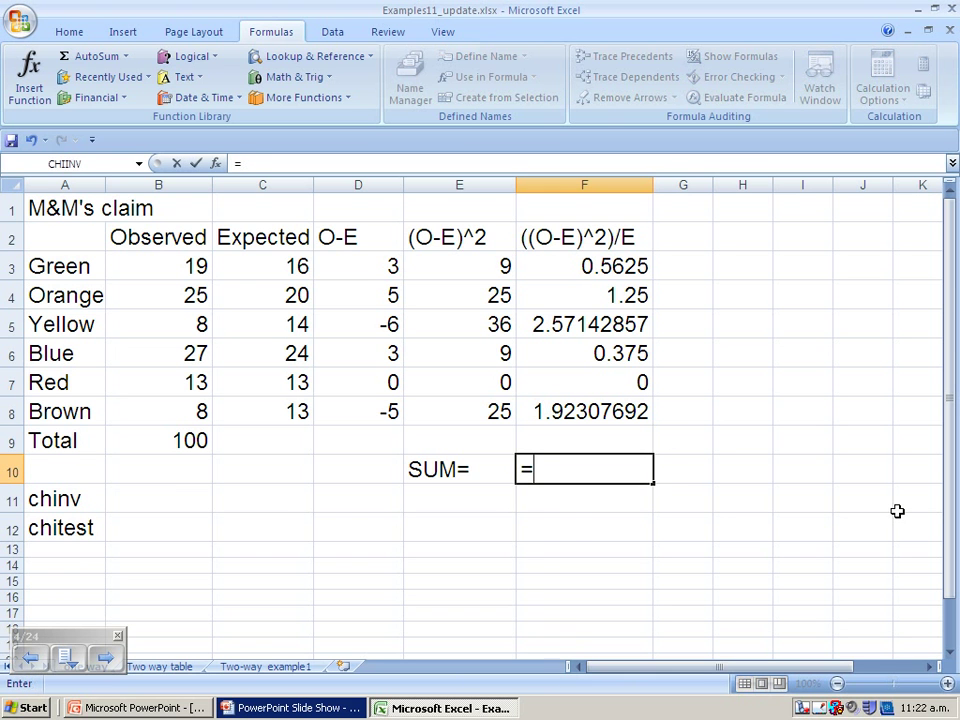
text(SUM)
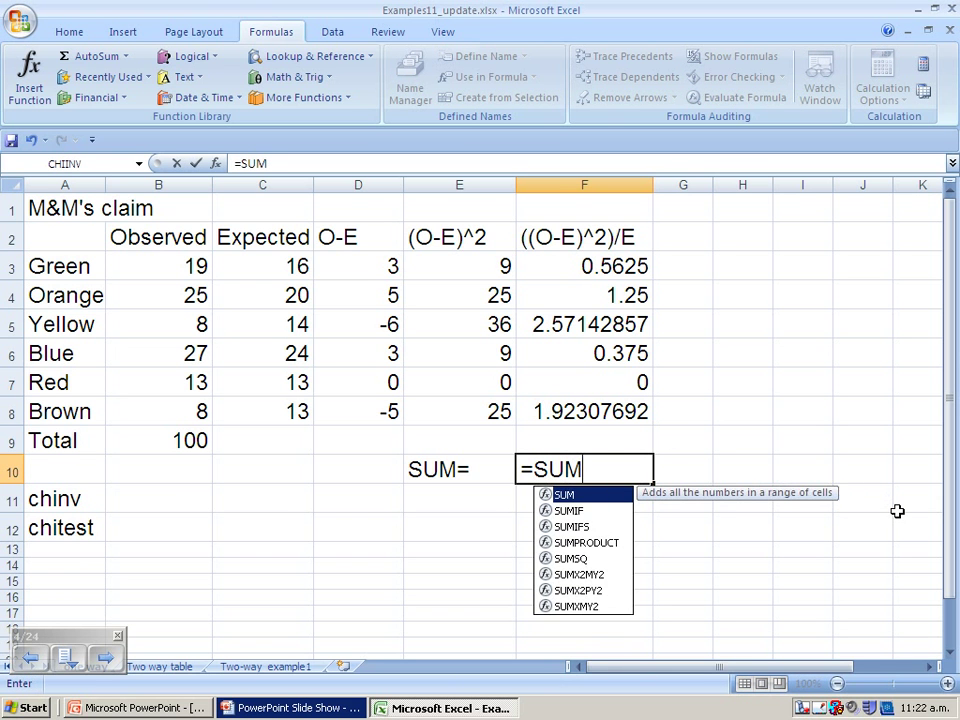
text(()
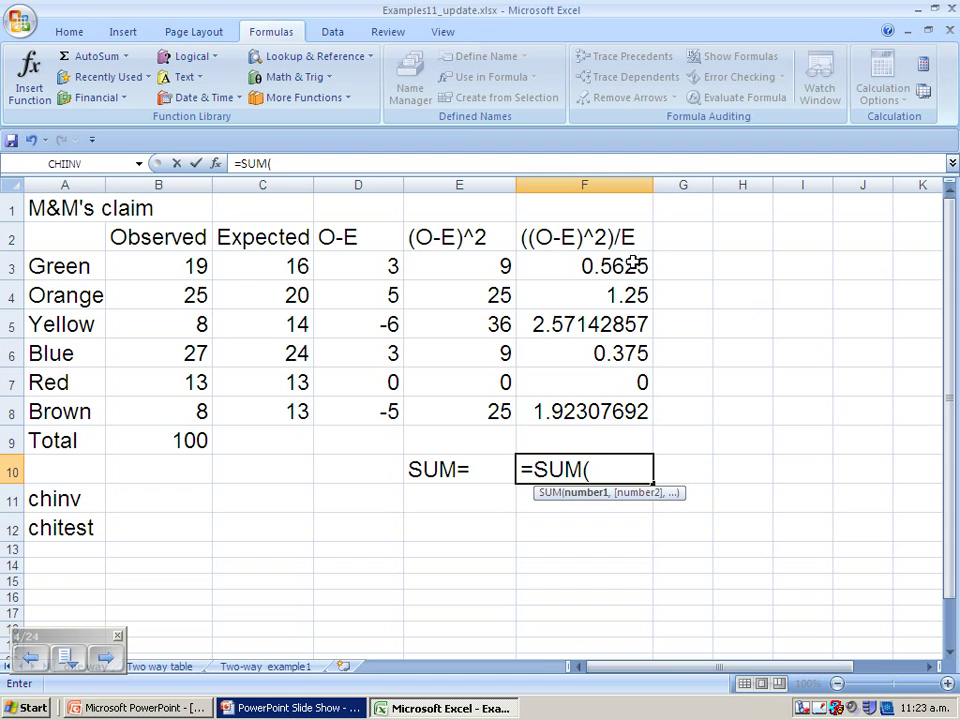
drag(634, 262, 634, 405)
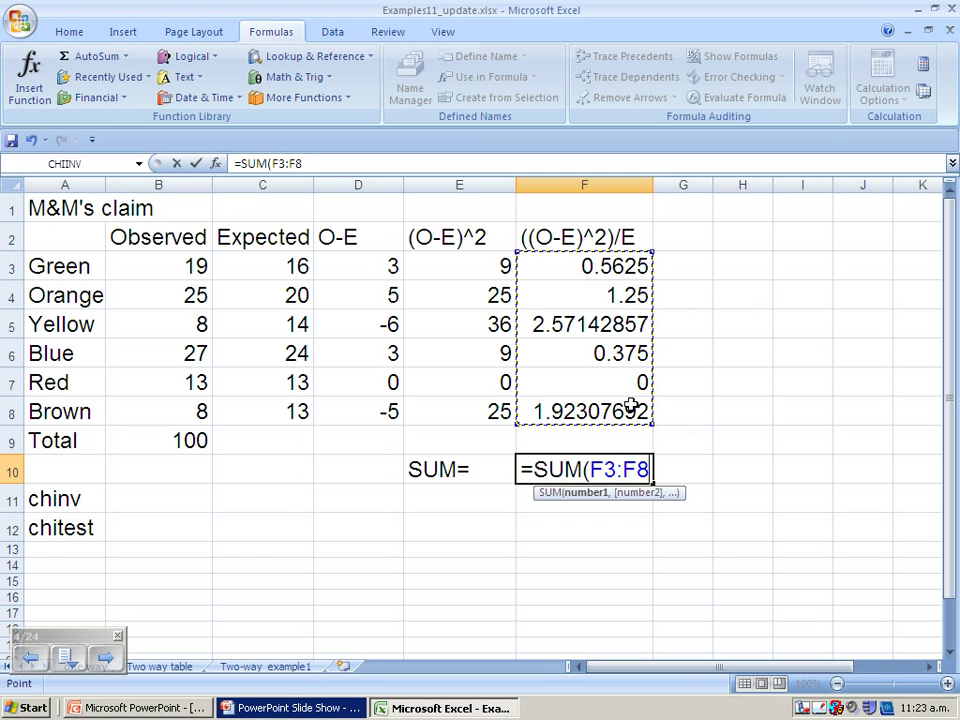
text())
key(Return)
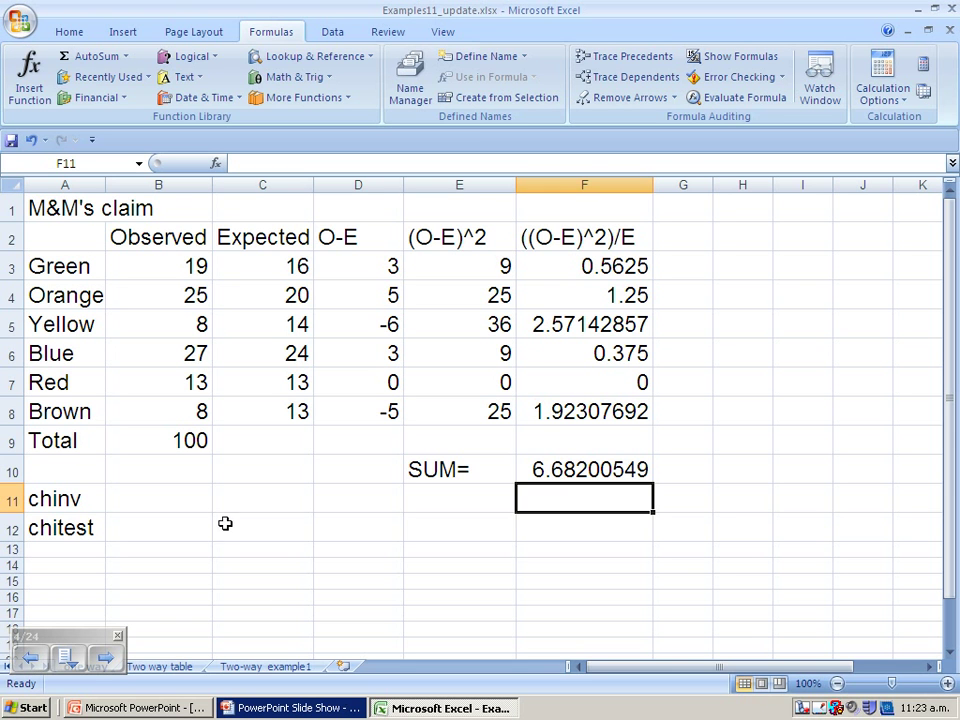
click(203, 500)
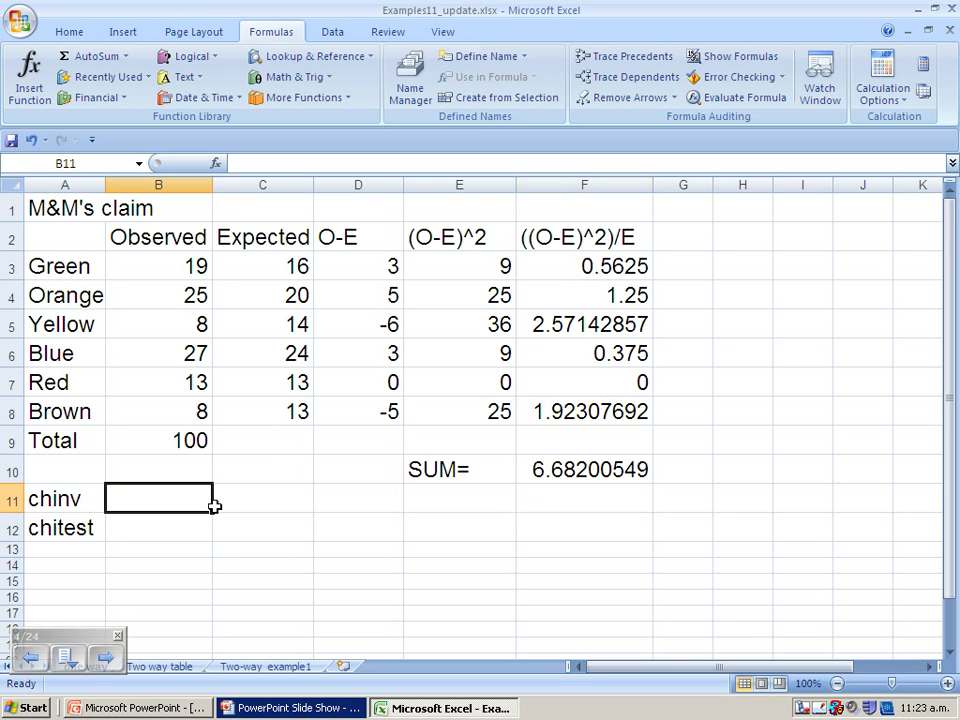
text(=CHIN)
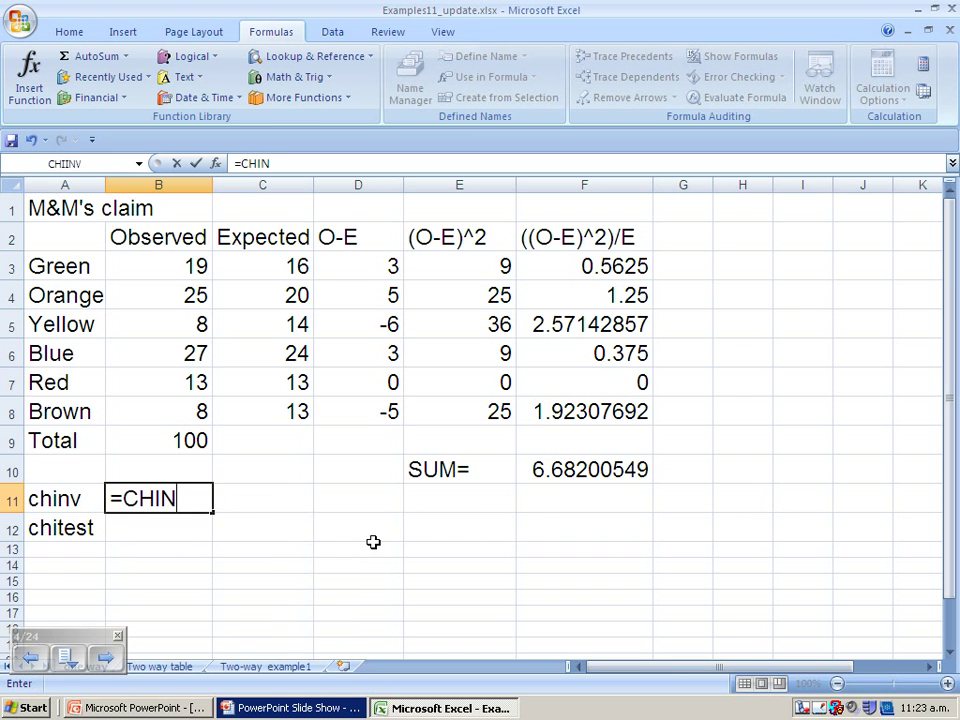
text(V()
click(224, 165)
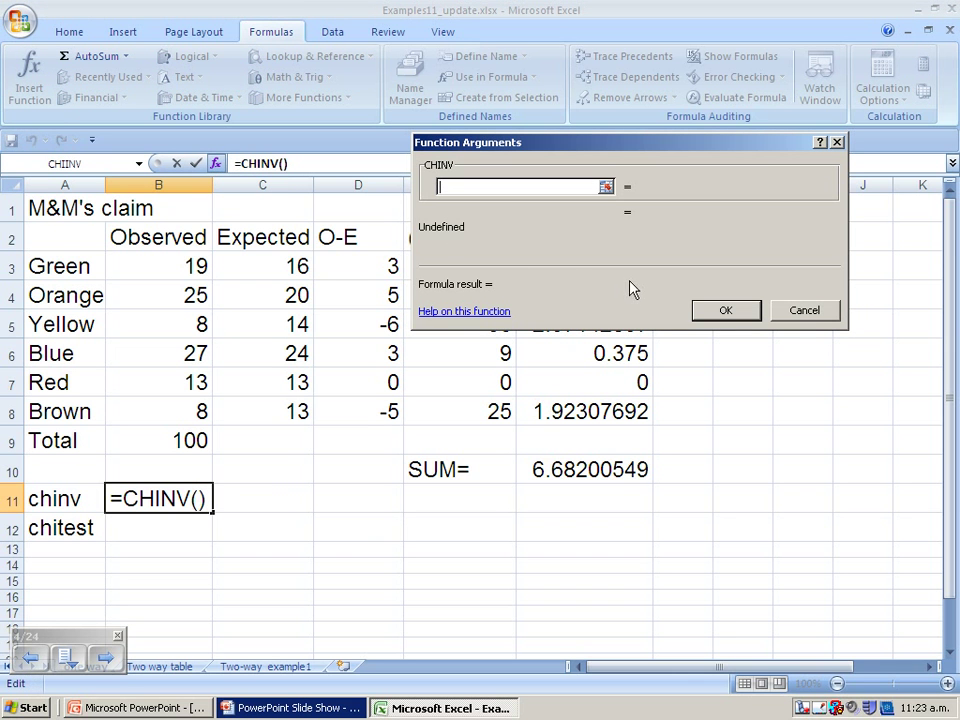
click(804, 312)
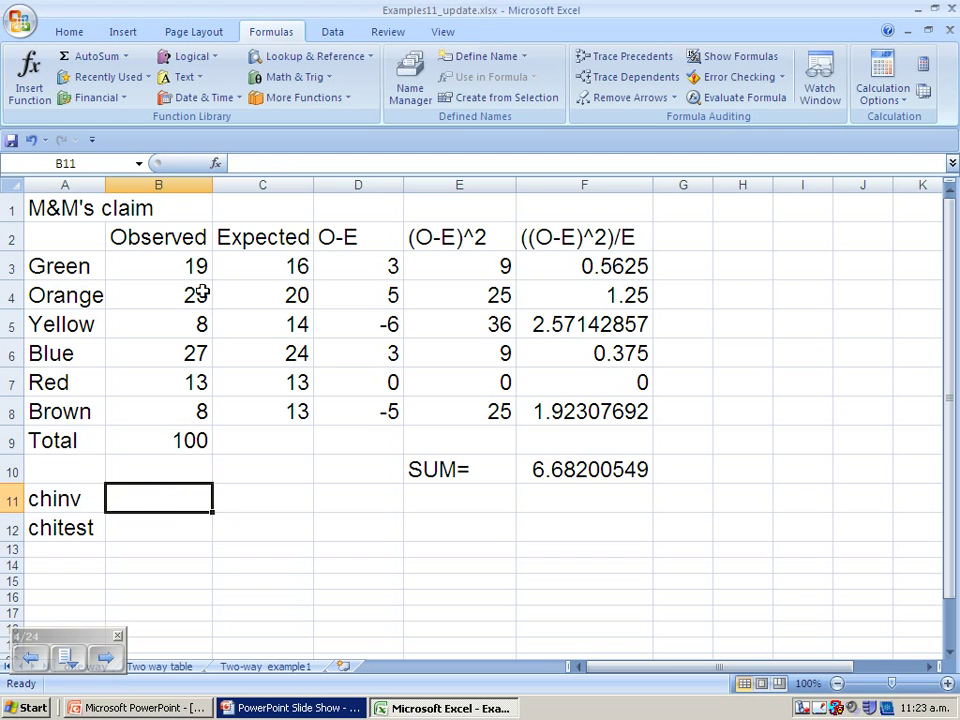
- Calculate the chi-square critical value in B11 with CHIINV, using probability 0.05 and 5 degrees of freedom
text(=C)
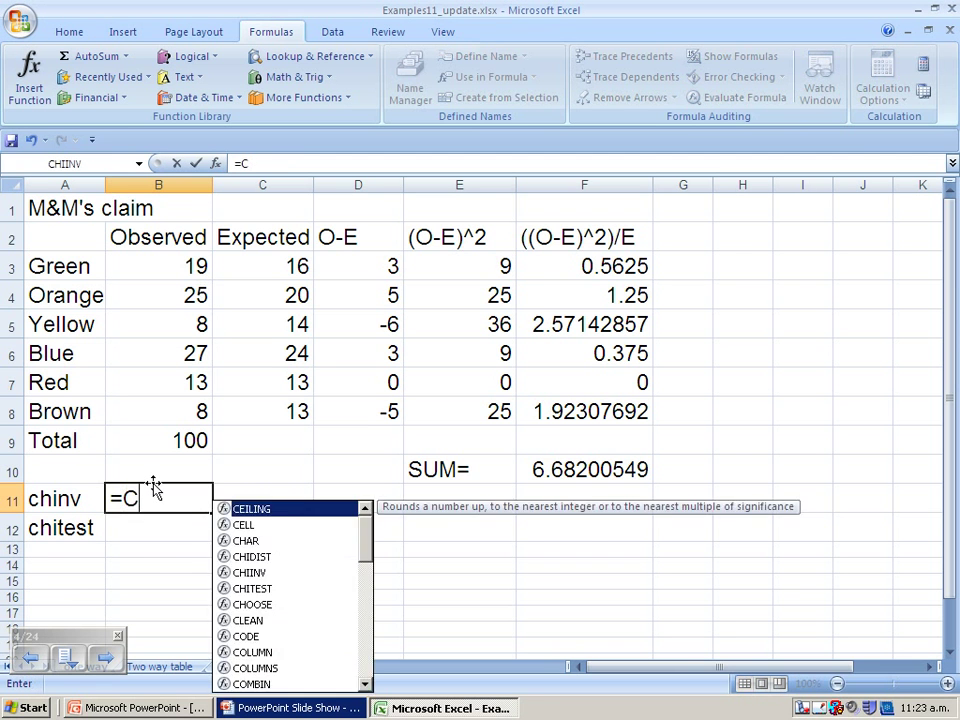
text(HIINV()
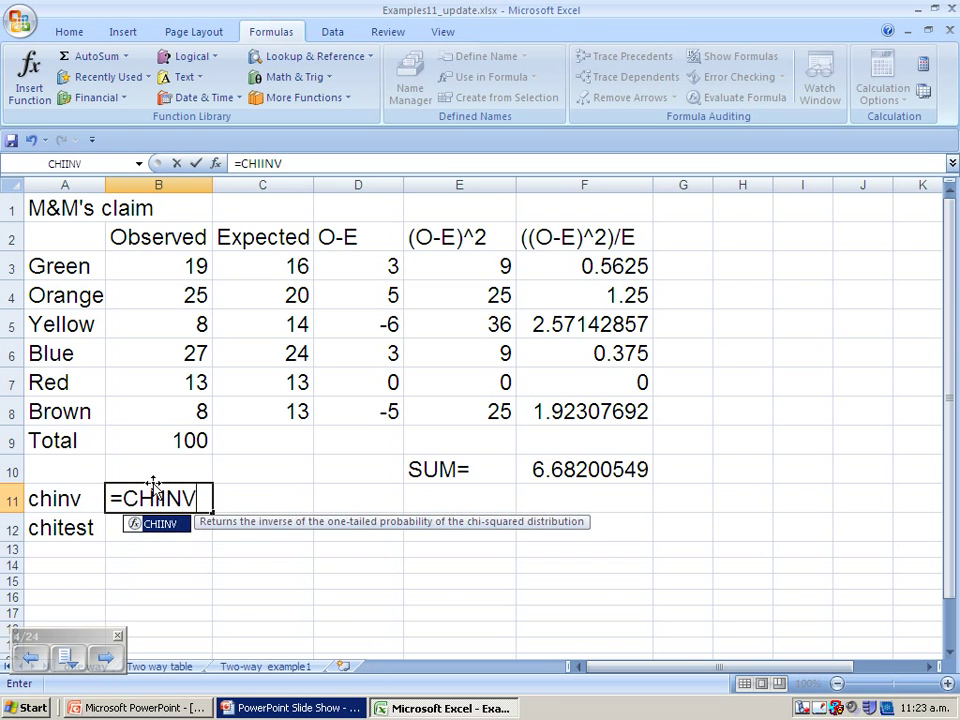
click(215, 163)
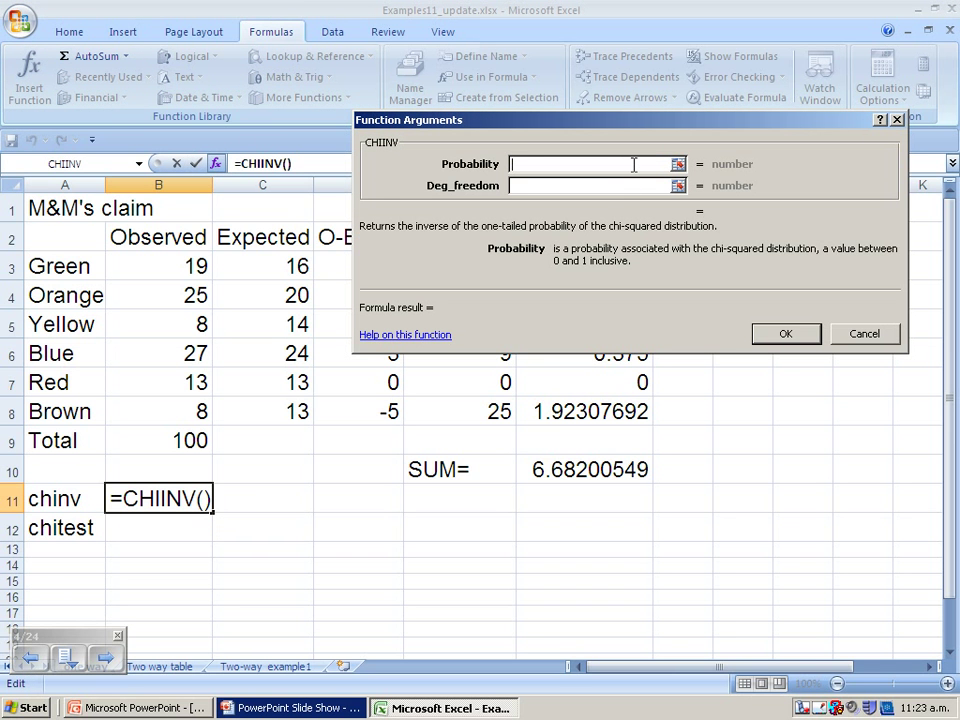
text(0.05)
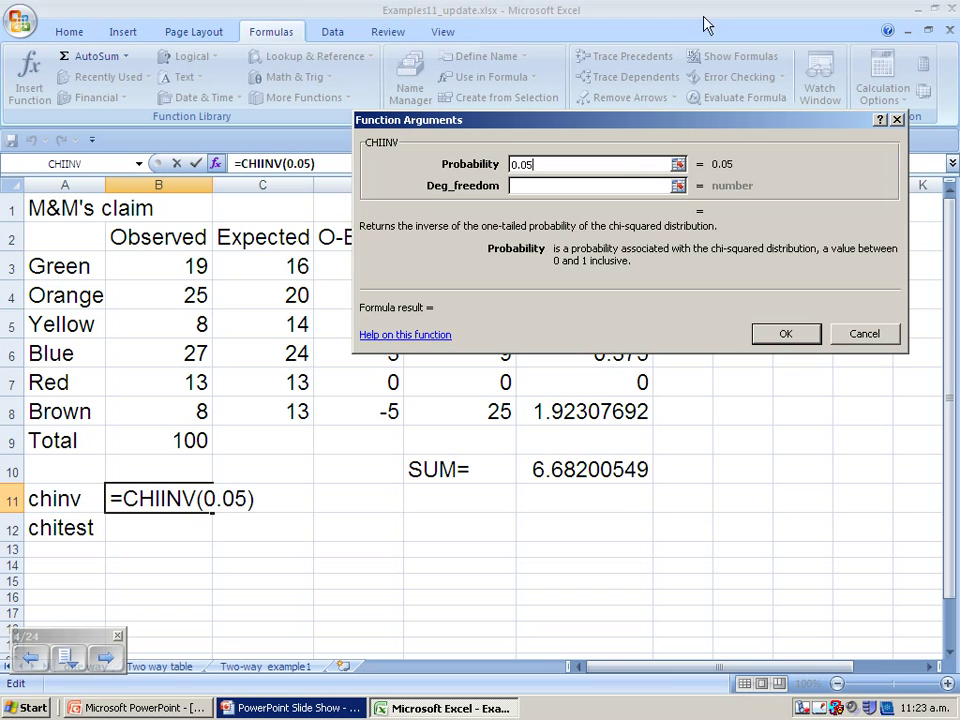
click(650, 186)
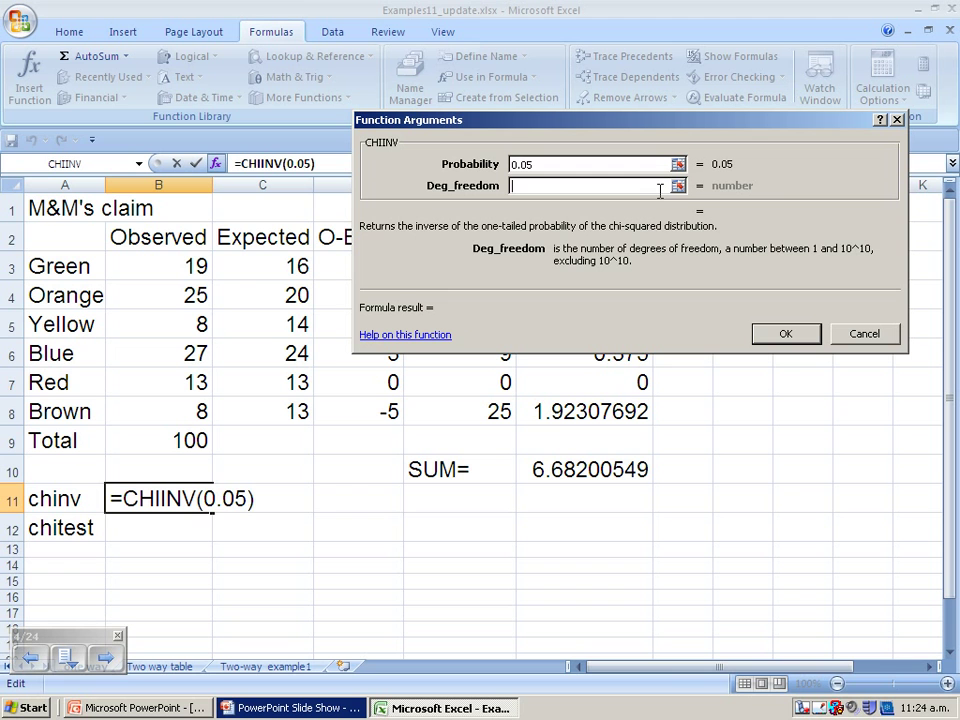
text(5)
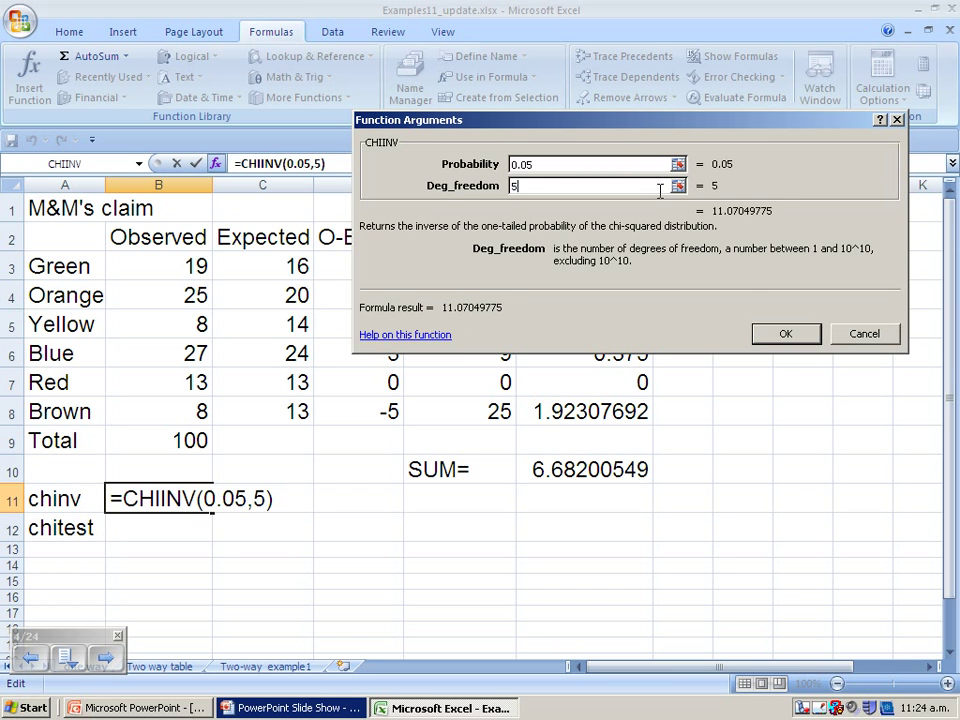
click(787, 337)
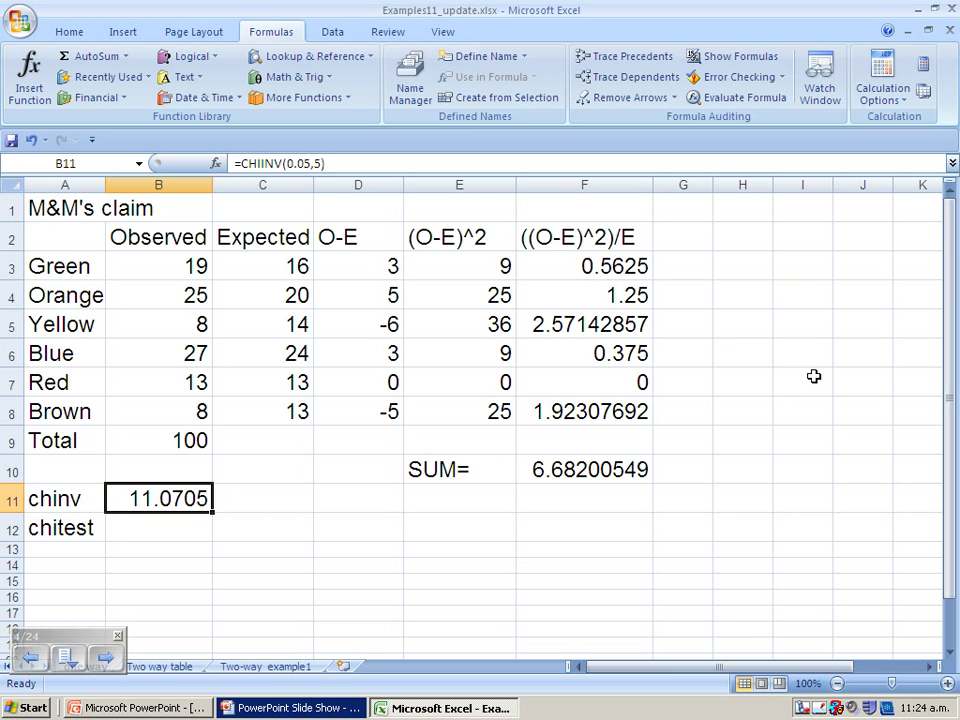
- Switch to the PowerPoint slide show and advance to slide 6, the χ² Test of the Claim
click(353, 712)
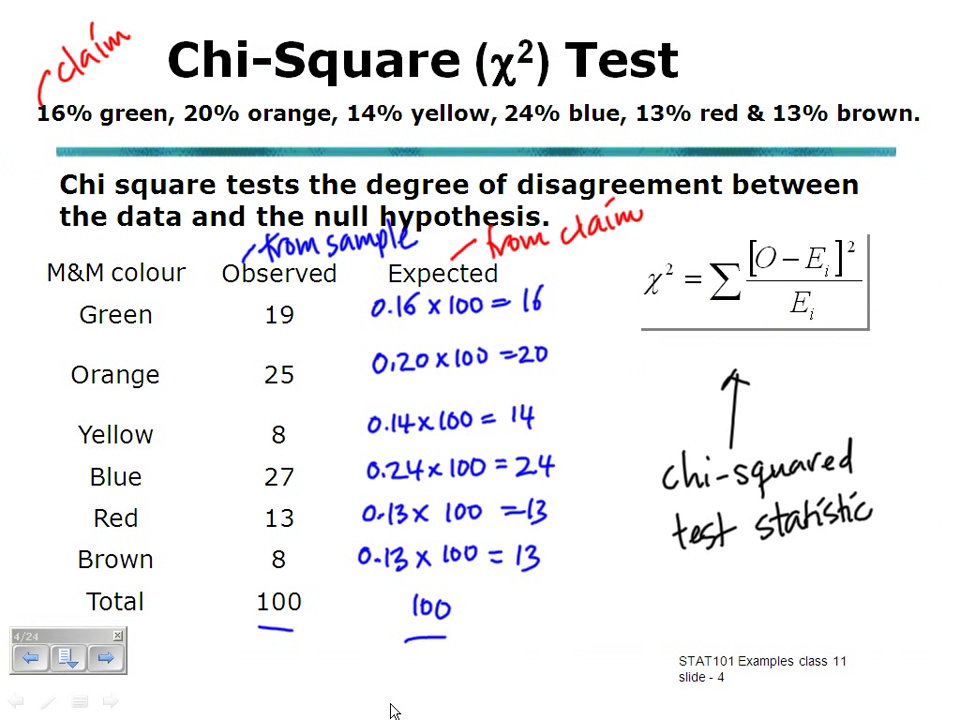
key(Down)
key(Down)
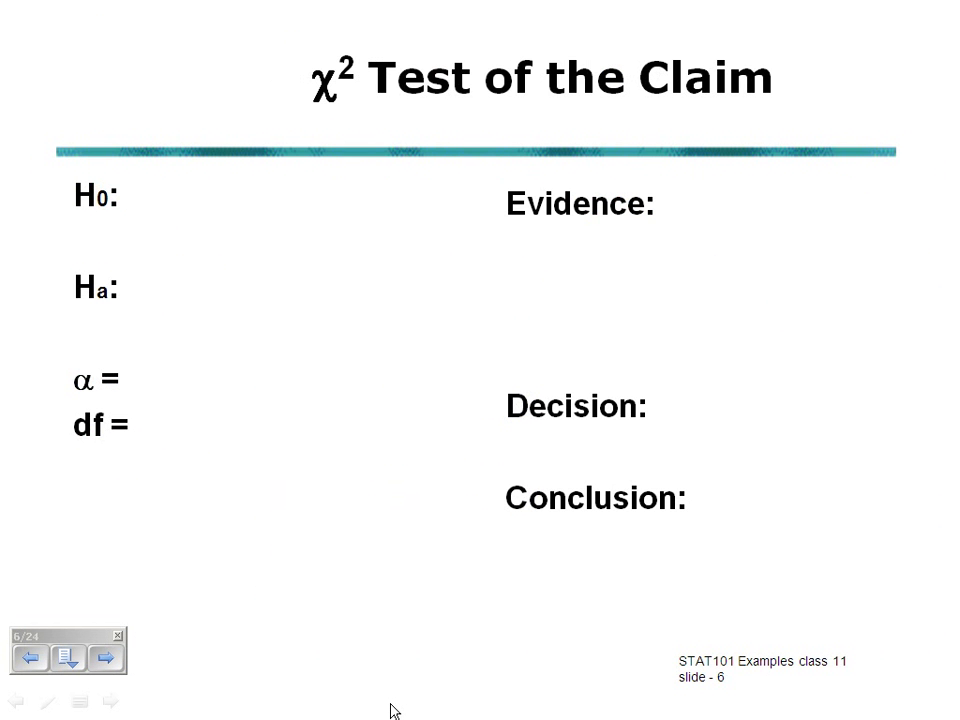